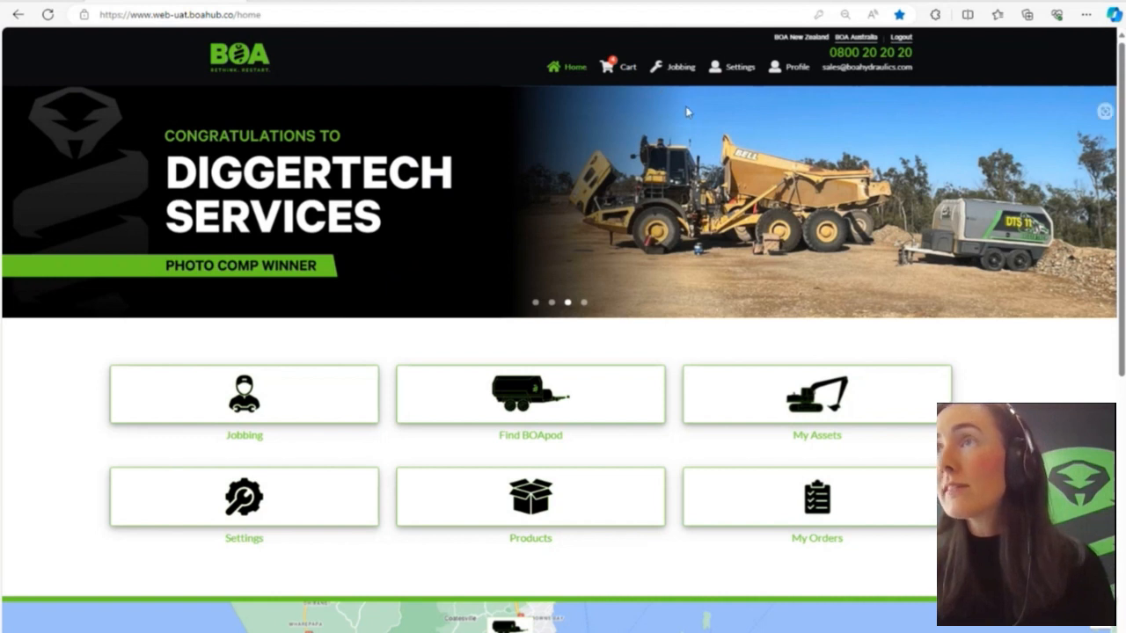
- Open the My Organization settings, view the Add New User form, and close it without adding anyone
click(743, 70)
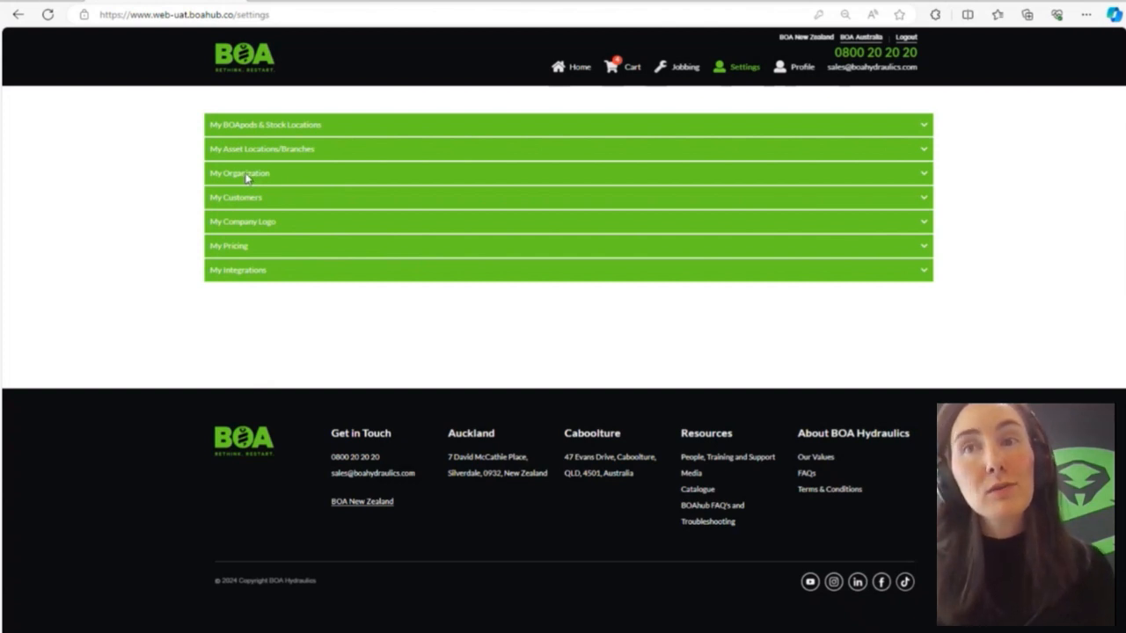
click(246, 175)
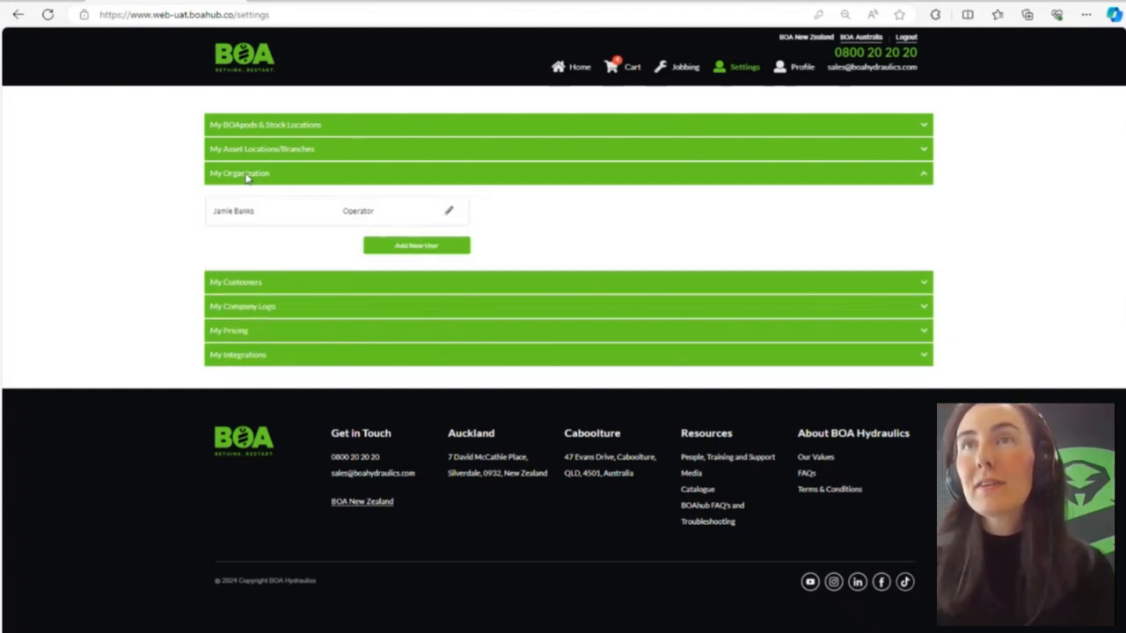
click(391, 250)
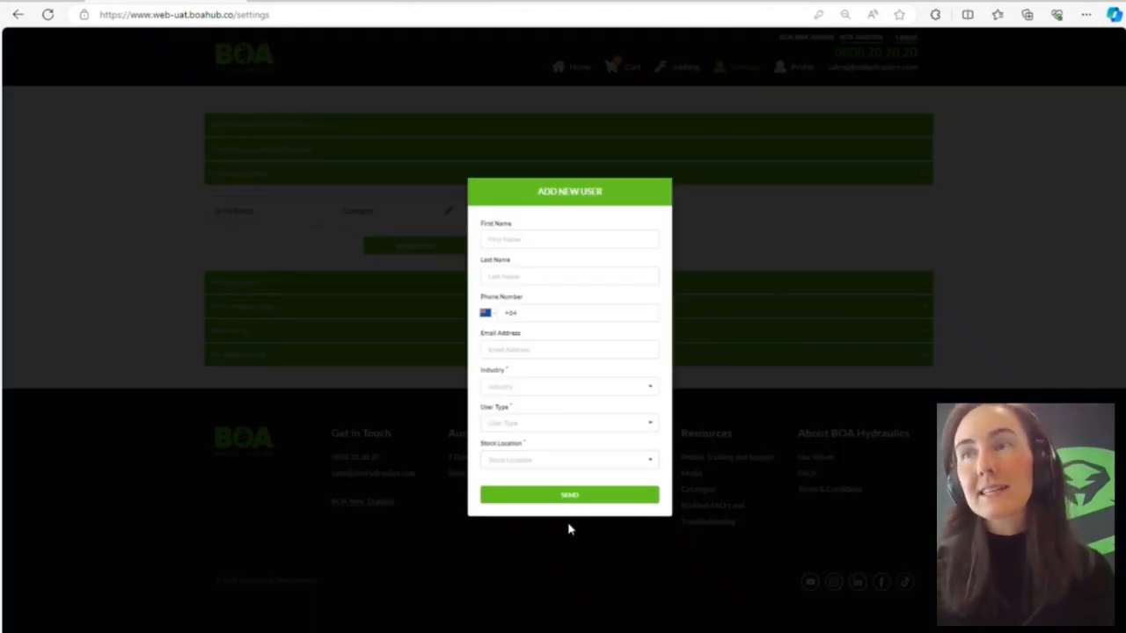
click(170, 347)
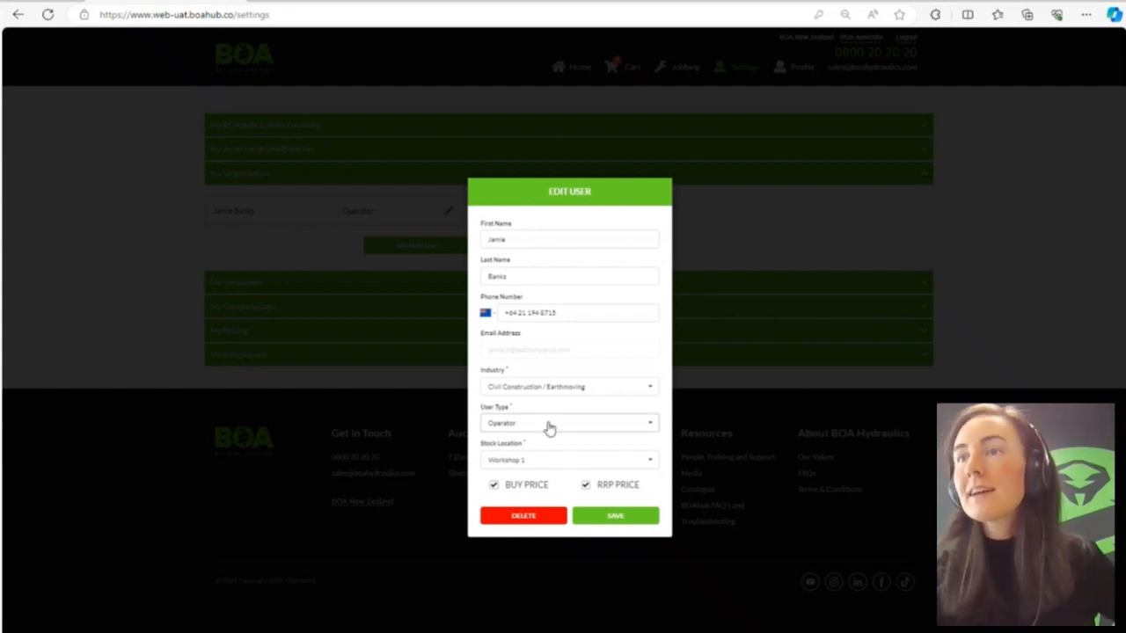
- Bring up the deletion confirmation for the existing operator user and dismiss it without deleting
click(535, 517)
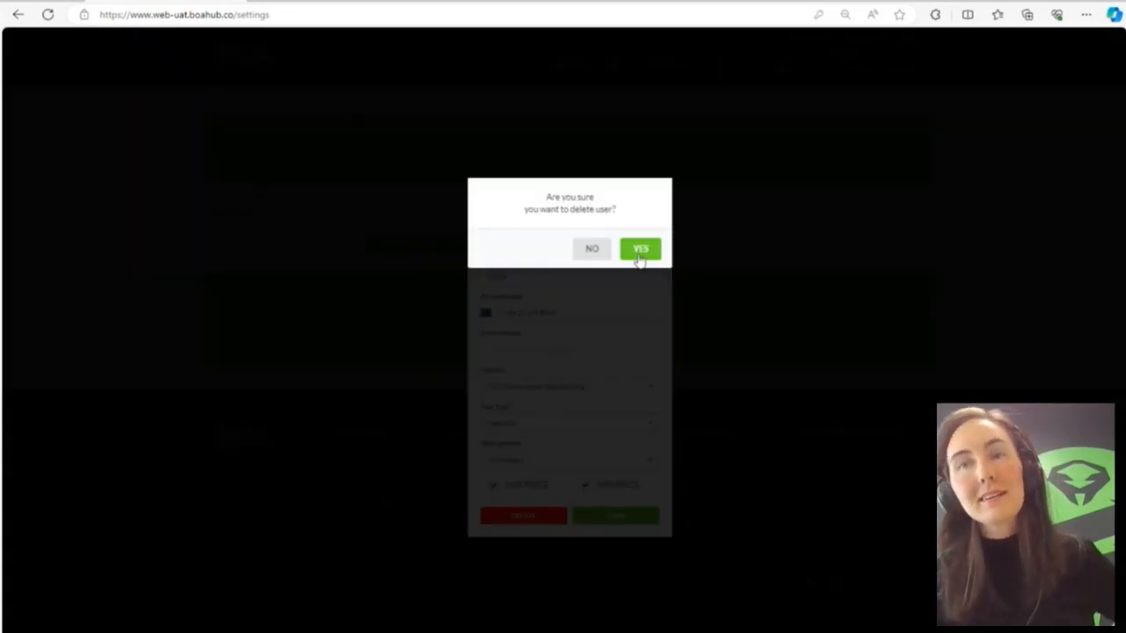
click(125, 287)
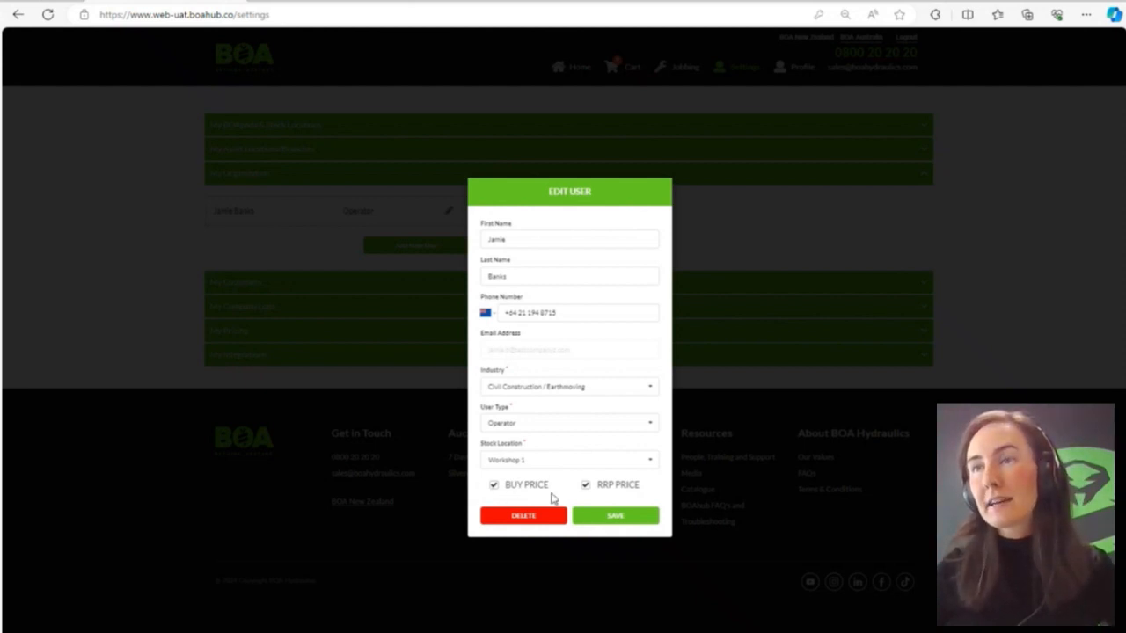
- Edit the existing operator's price visibility so that BUY PRICE is off and only RRP PRICE is enabled, and save
click(494, 485)
click(588, 488)
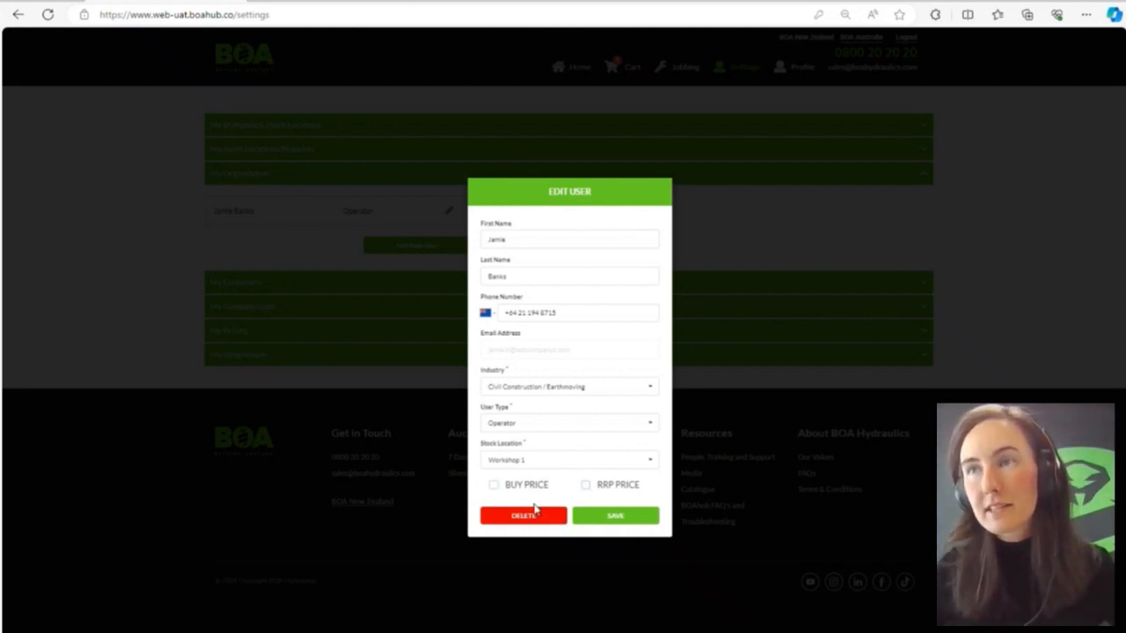
click(610, 517)
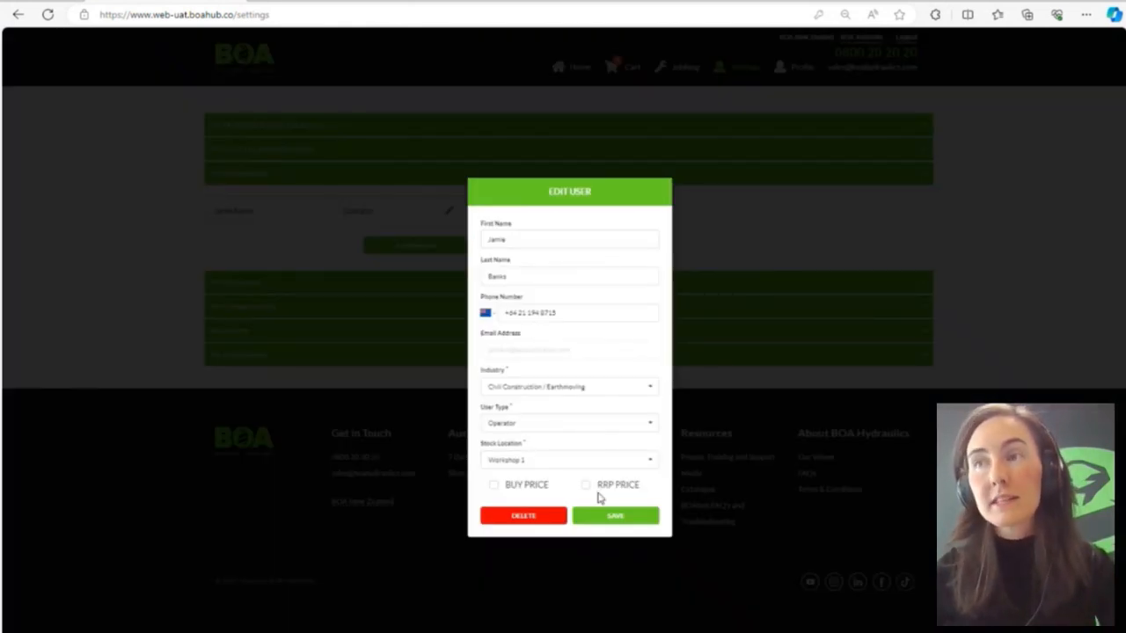
click(586, 486)
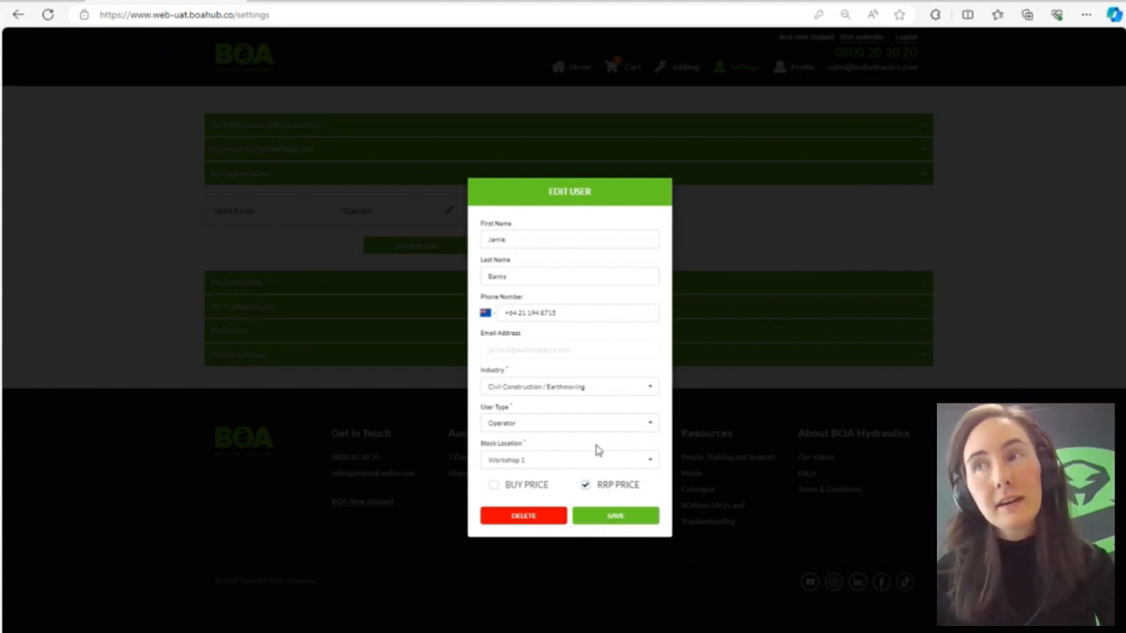
click(603, 516)
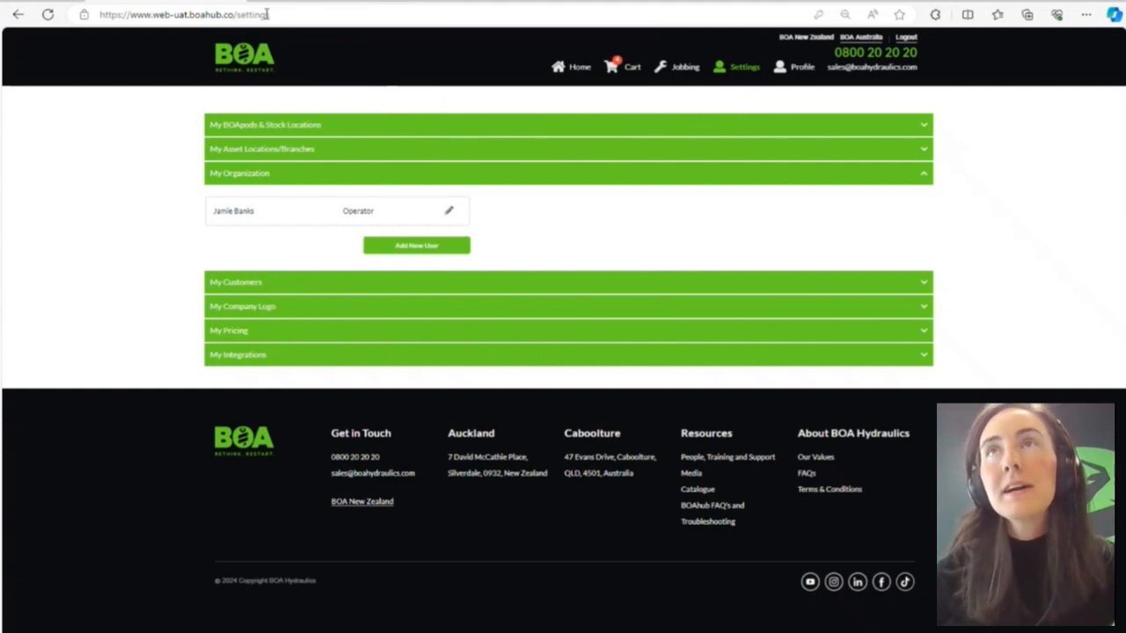
- Switch to the job report PDF and examine the RRP and BUY price columns in the Components Used table
click(299, 2)
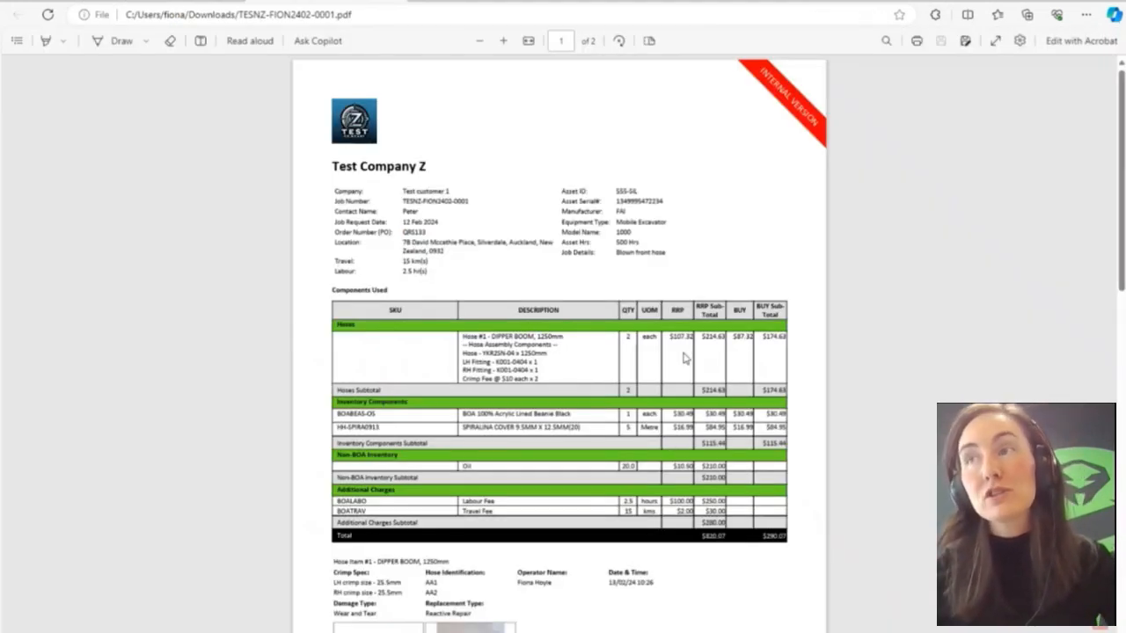
ctrl+scroll(714, 407, up, 2)
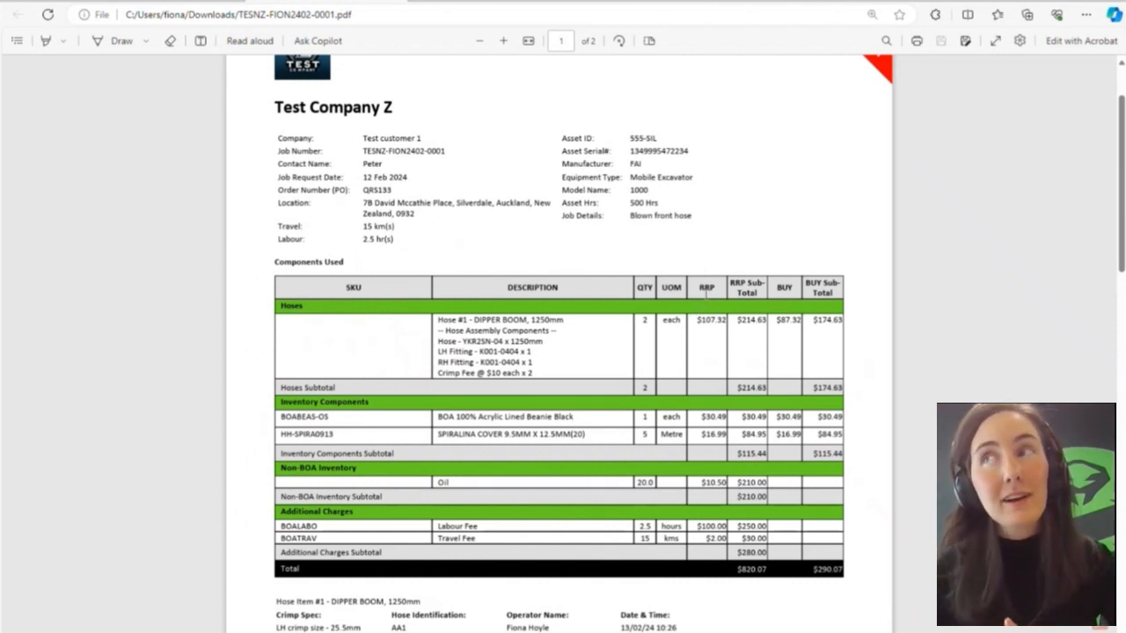
drag(701, 286, 745, 286)
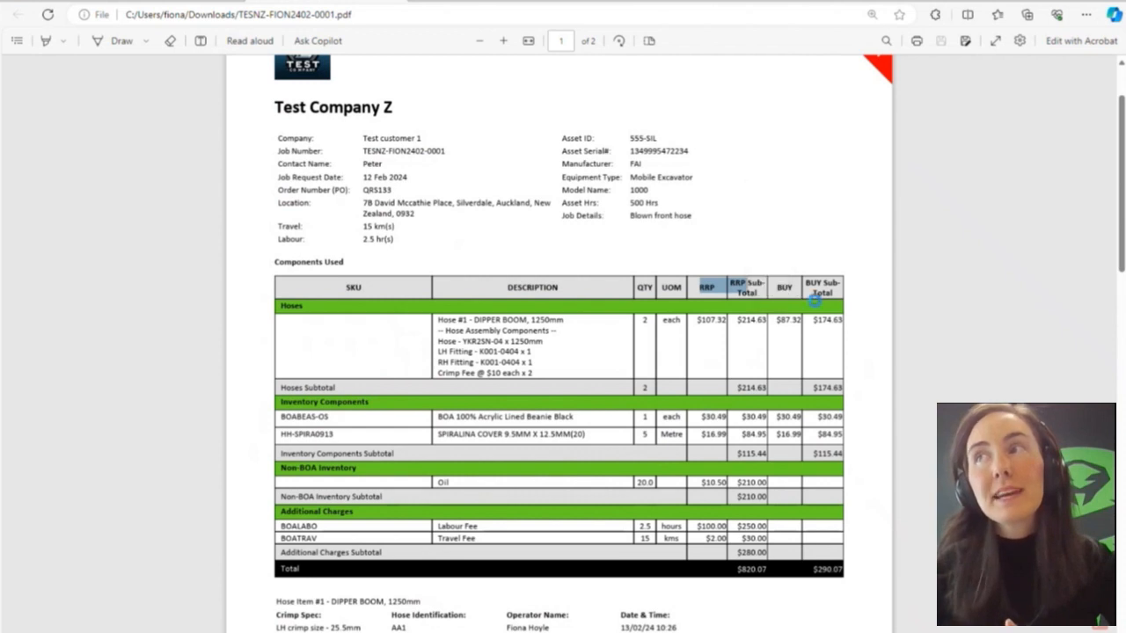
click(817, 297)
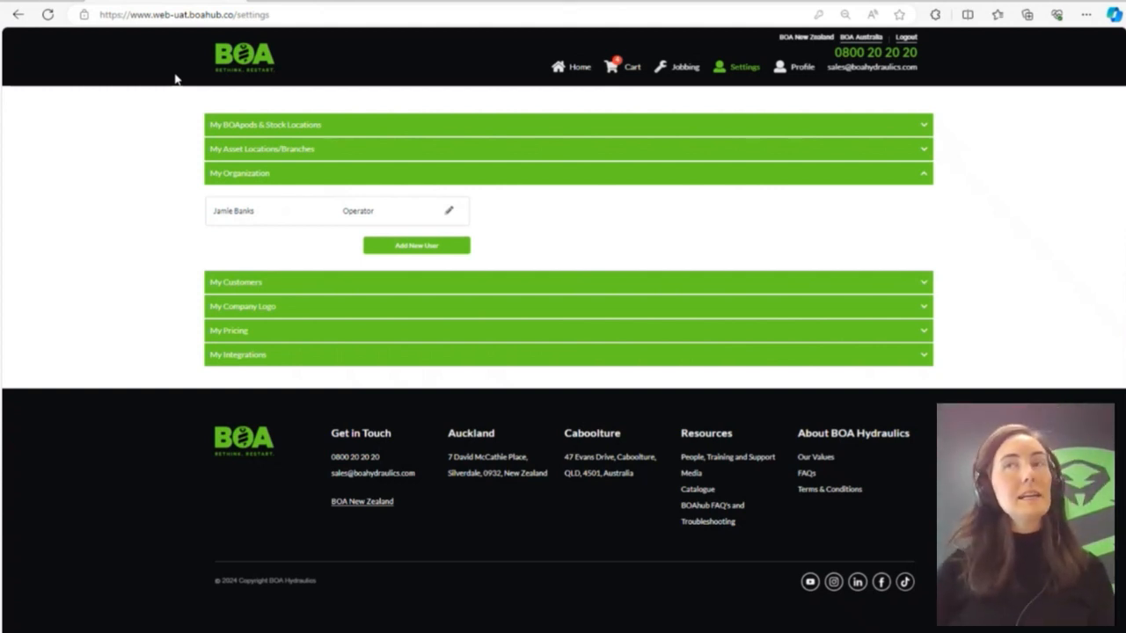
- View the My Company Logo settings and compare the uploaded logo with the one on the job report PDF
click(262, 178)
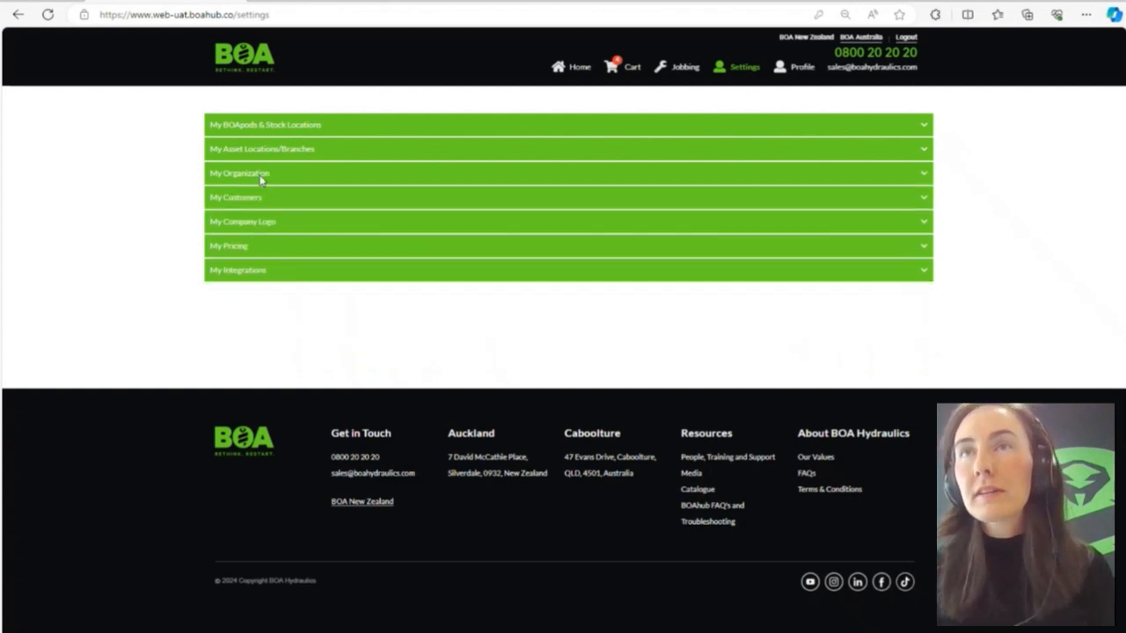
click(263, 225)
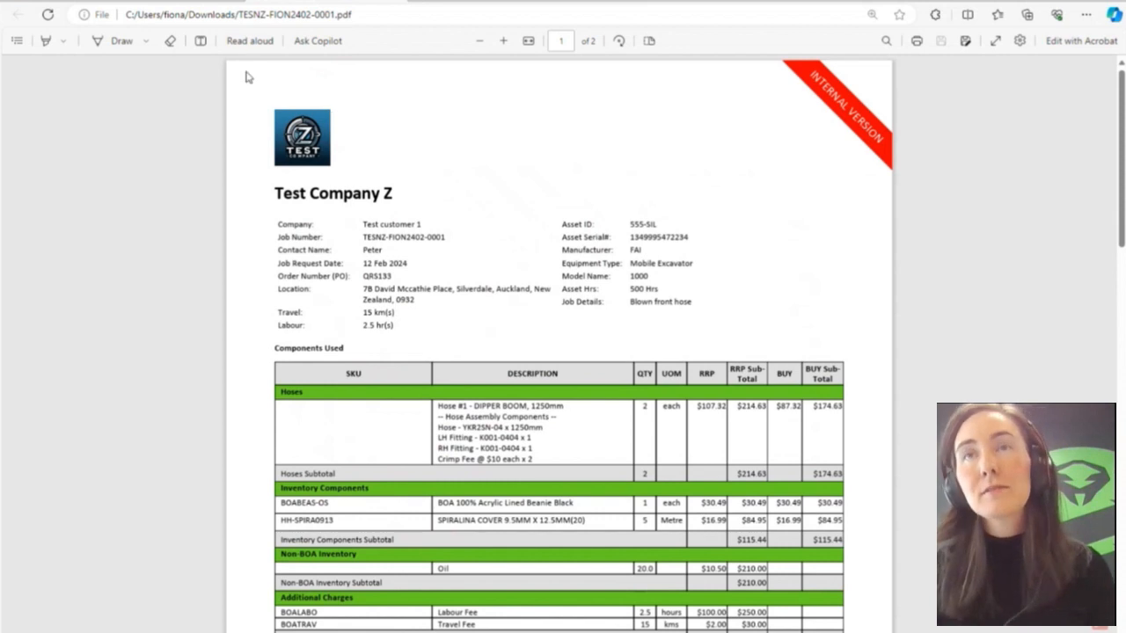
mouse_move(176, 1)
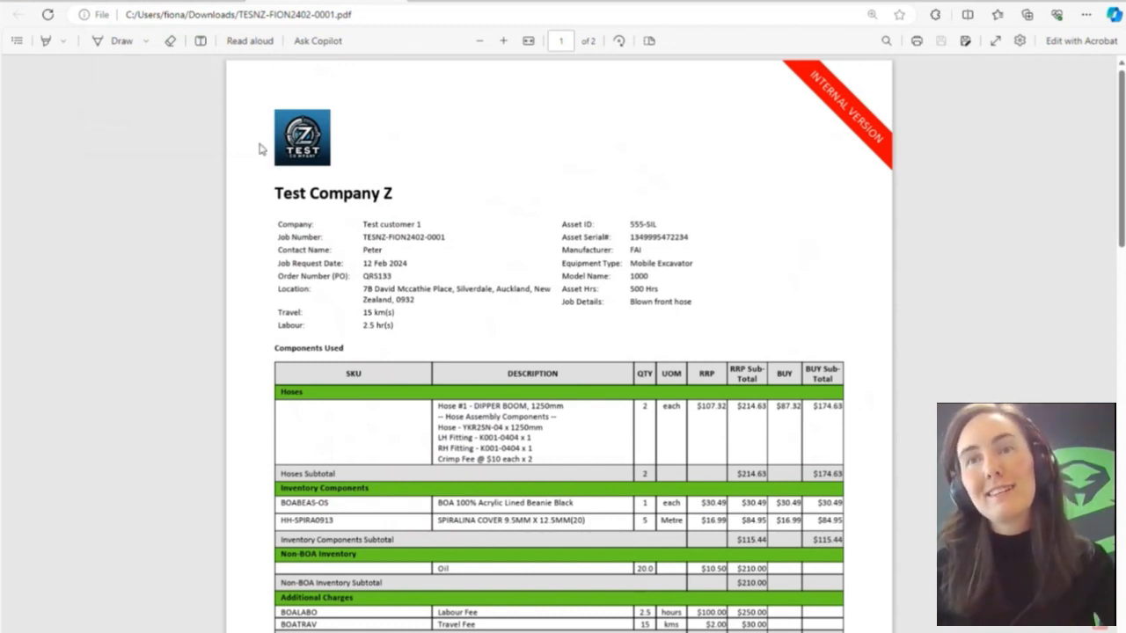
click(134, 2)
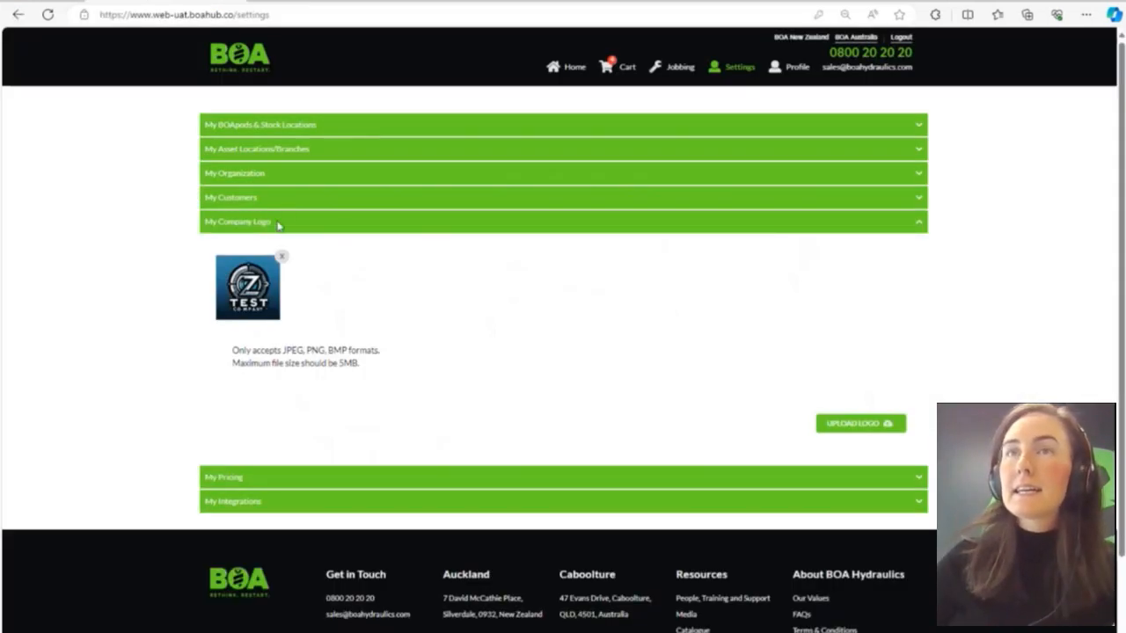
click(331, 227)
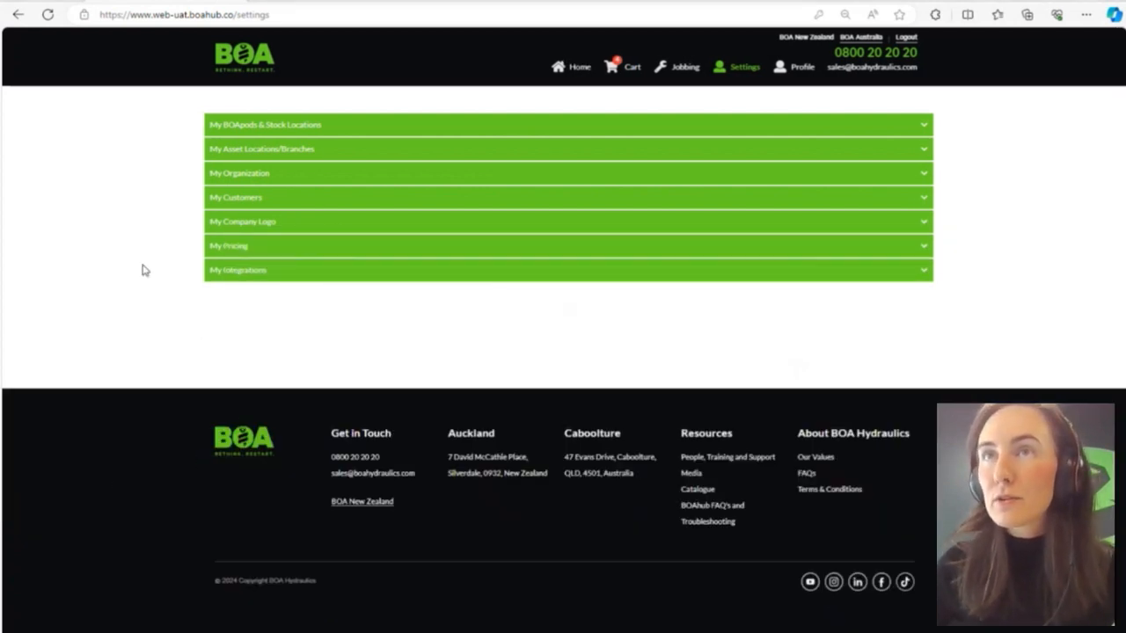
- Open the My Pricing settings, try Use BOA RRP, and switch the pricing back to Set Custom Global Markup
click(286, 247)
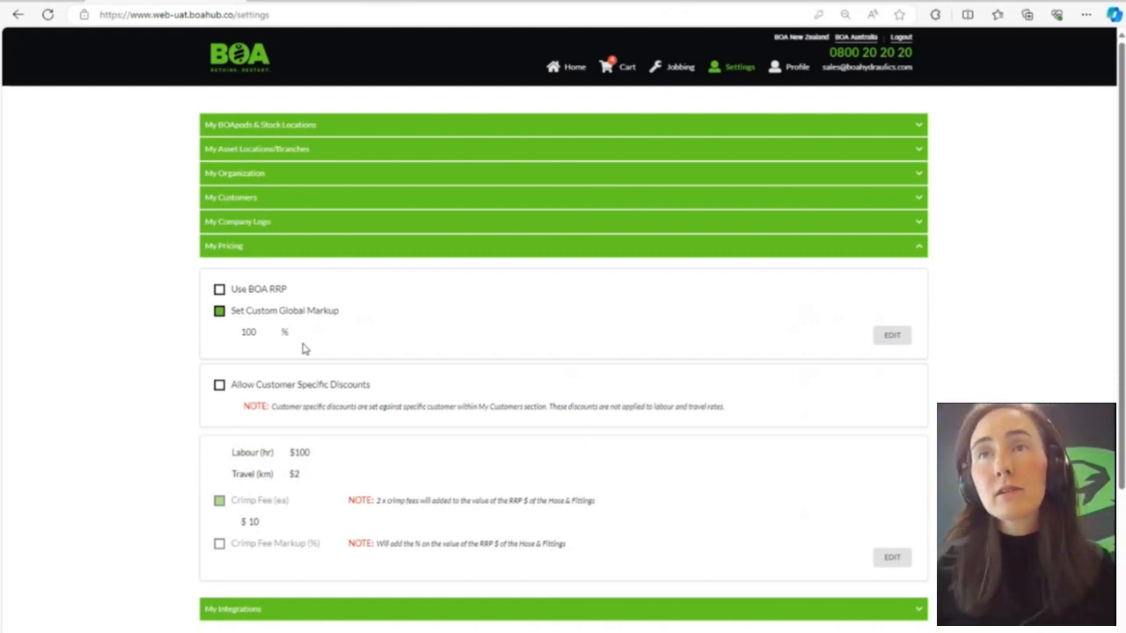
click(220, 289)
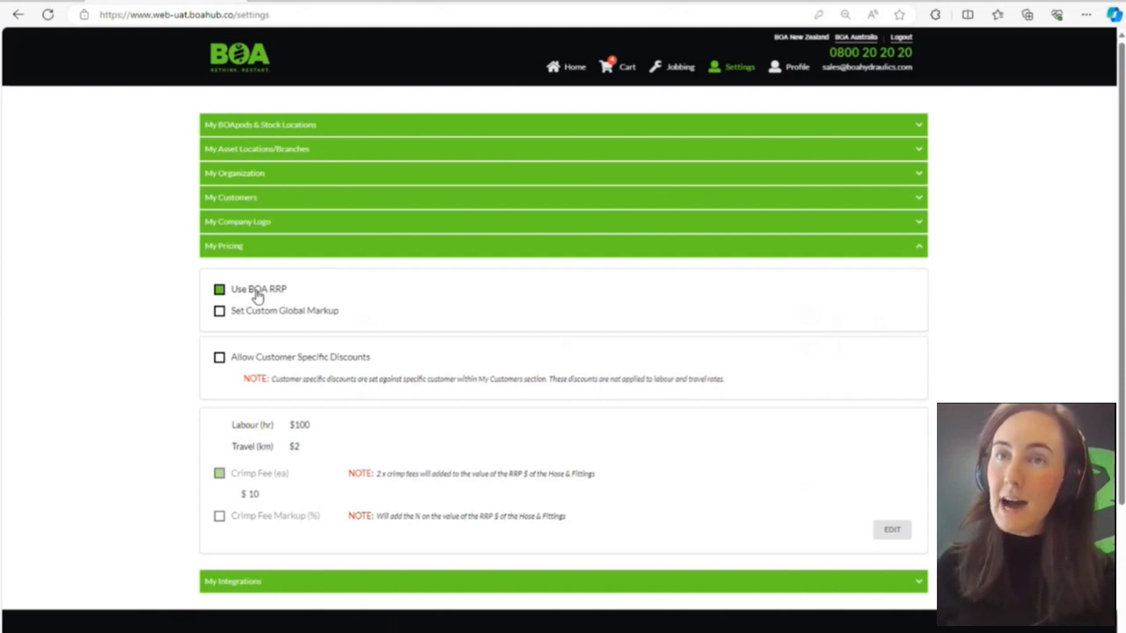
click(219, 312)
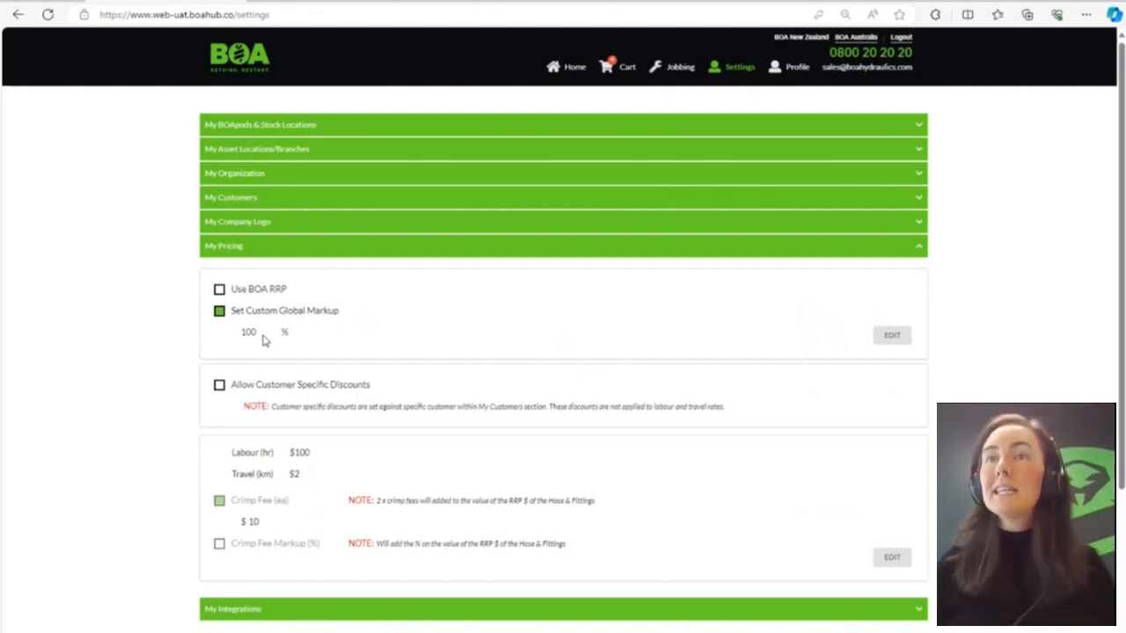
- Edit the additional charges, try Crimp Fee Markup (%), return to Crimp Fee (ea) at $10, and save
scroll(264, 341, down, 3)
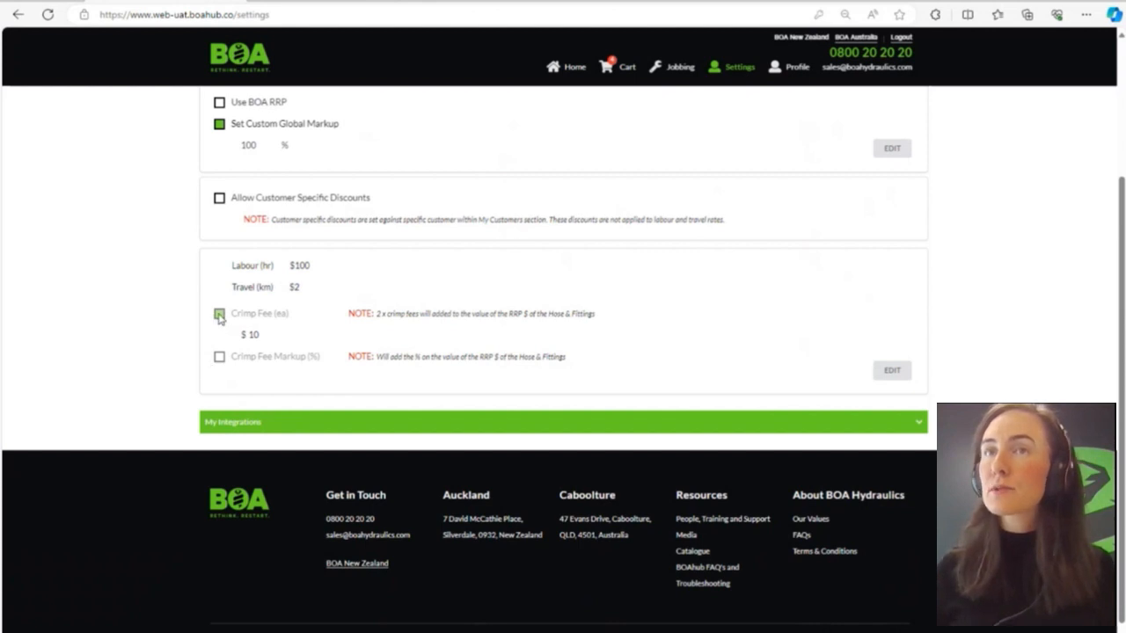
click(891, 371)
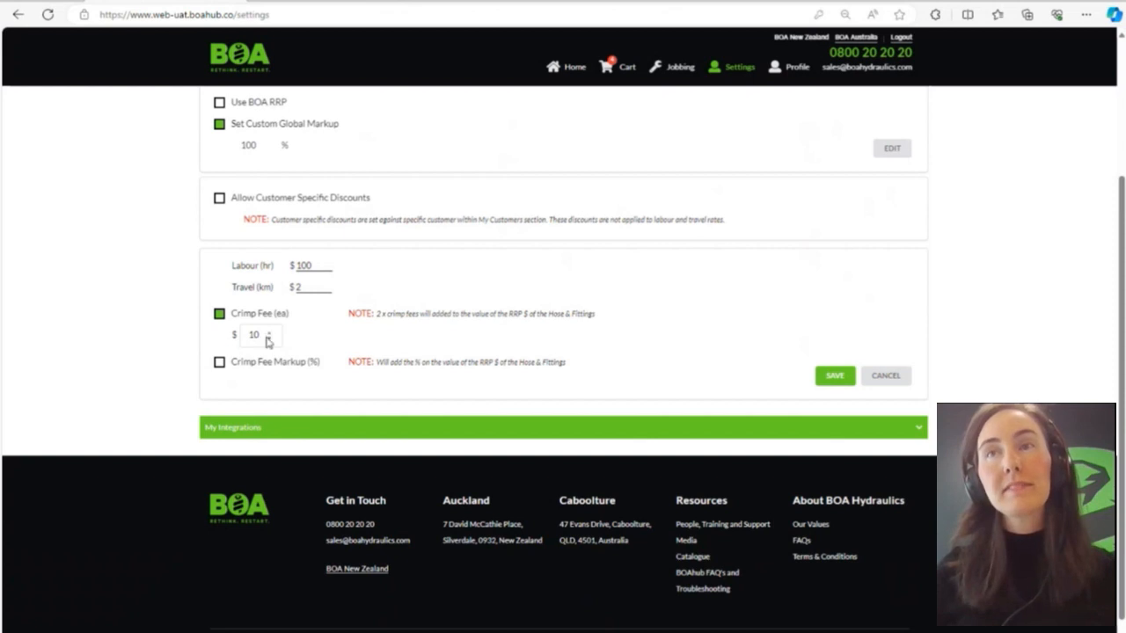
drag(261, 335, 240, 339)
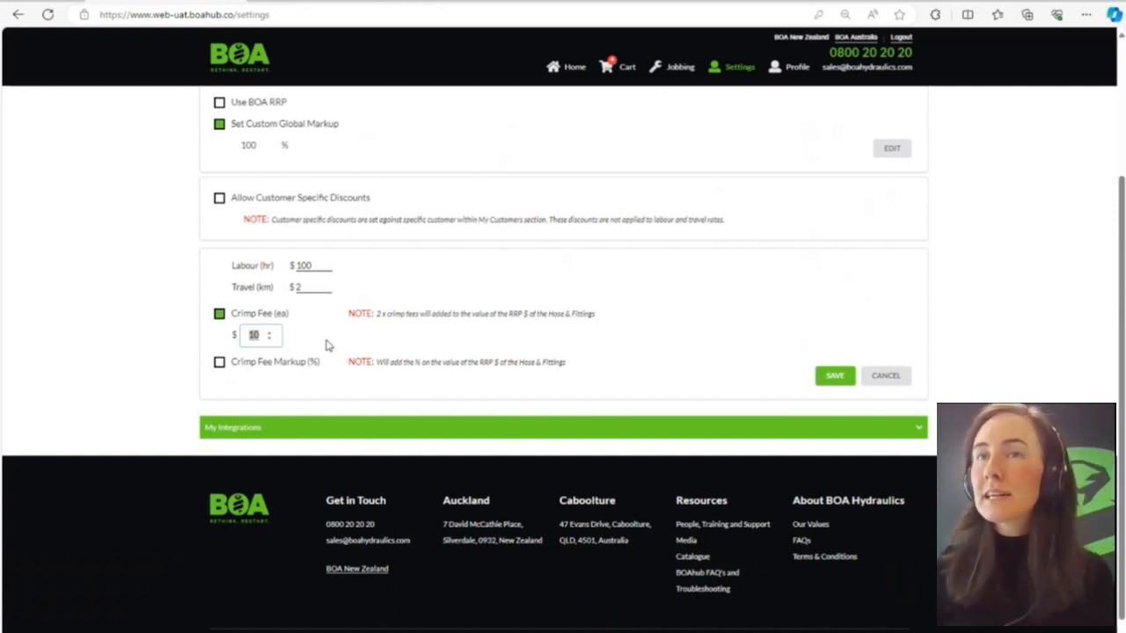
click(220, 362)
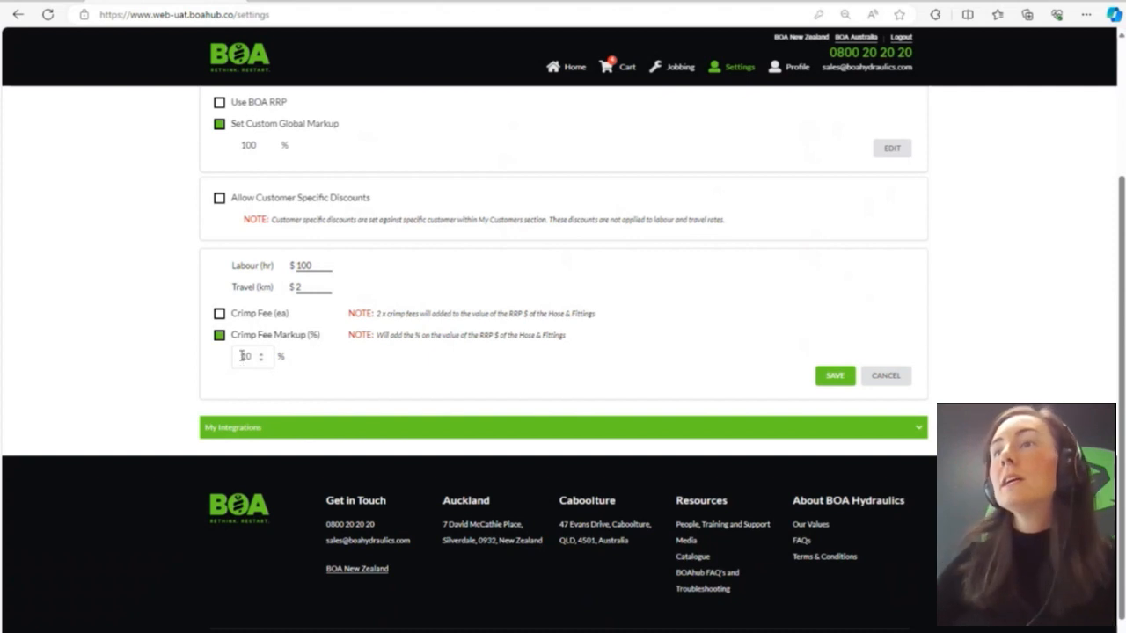
click(218, 313)
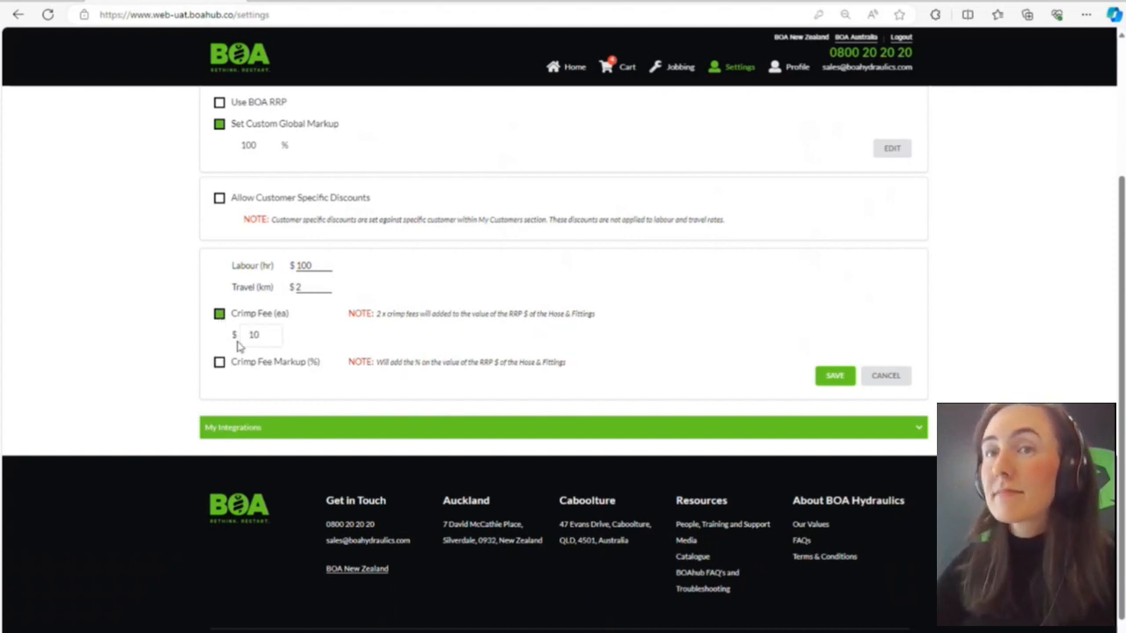
click(835, 377)
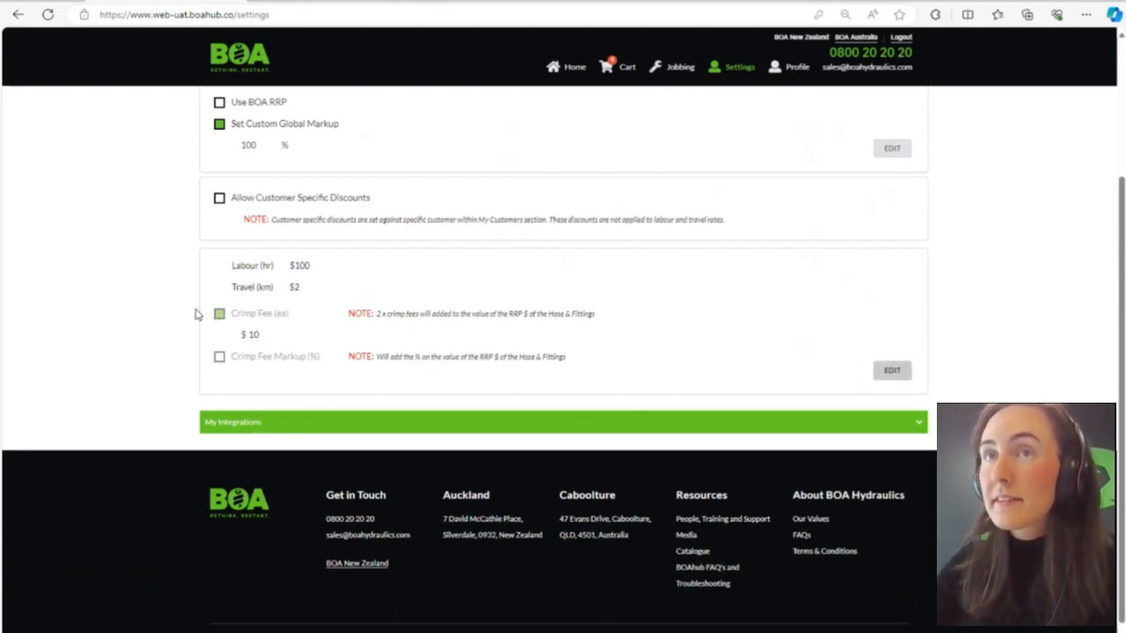
- Check the crimp fee line of the hose assembly in the job report PDF and return to the BOAhub pricing settings
click(328, 2)
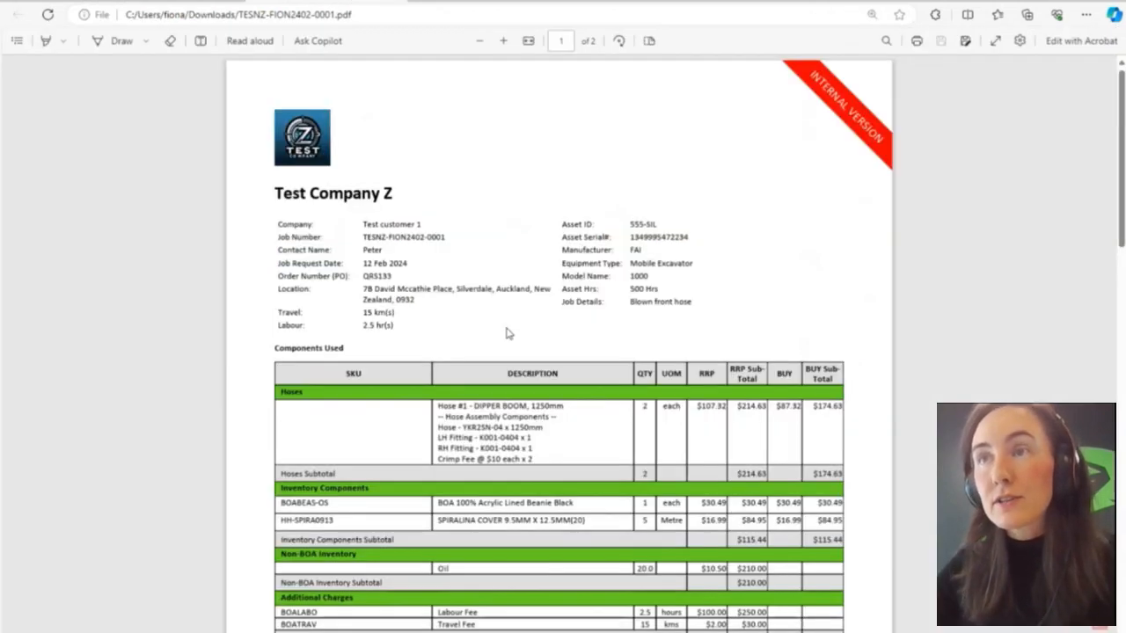
scroll(507, 332, down, 2)
drag(439, 373, 542, 373)
click(496, 374)
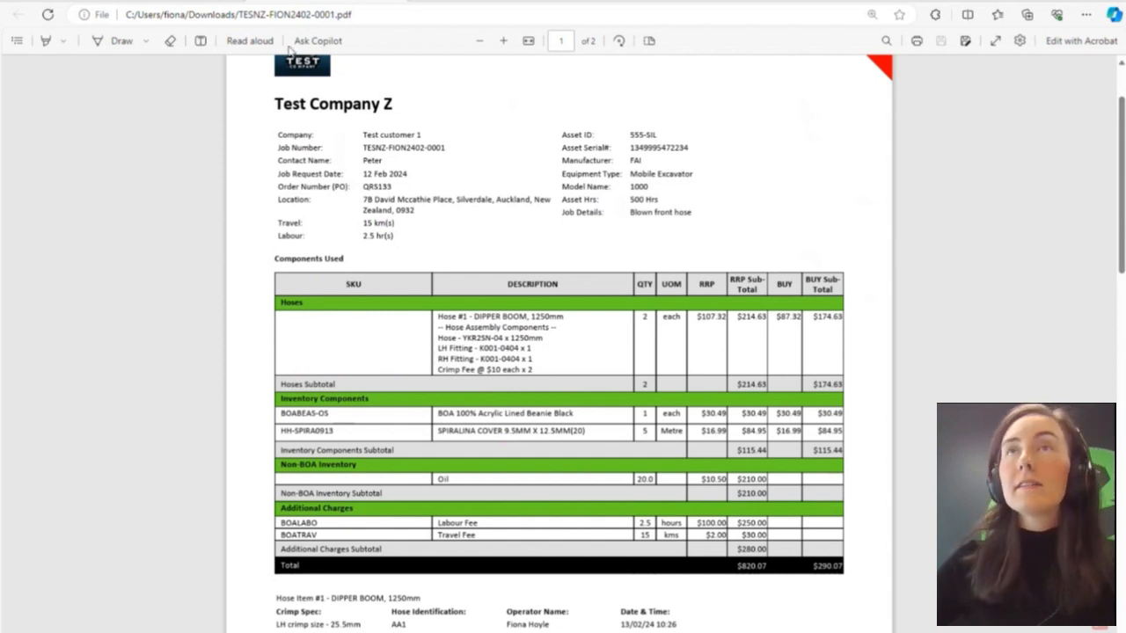
click(183, 1)
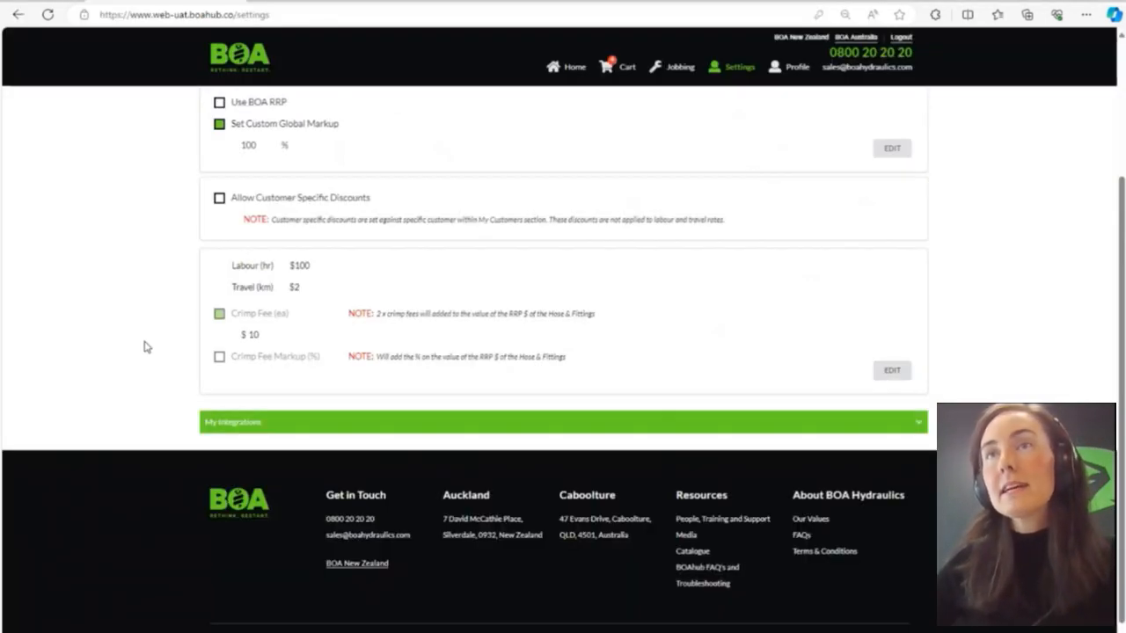
- Try enabling Allow Customer Specific Discounts in the pricing settings and turn it off again
scroll(141, 343, up, 2)
scroll(143, 343, down, 1)
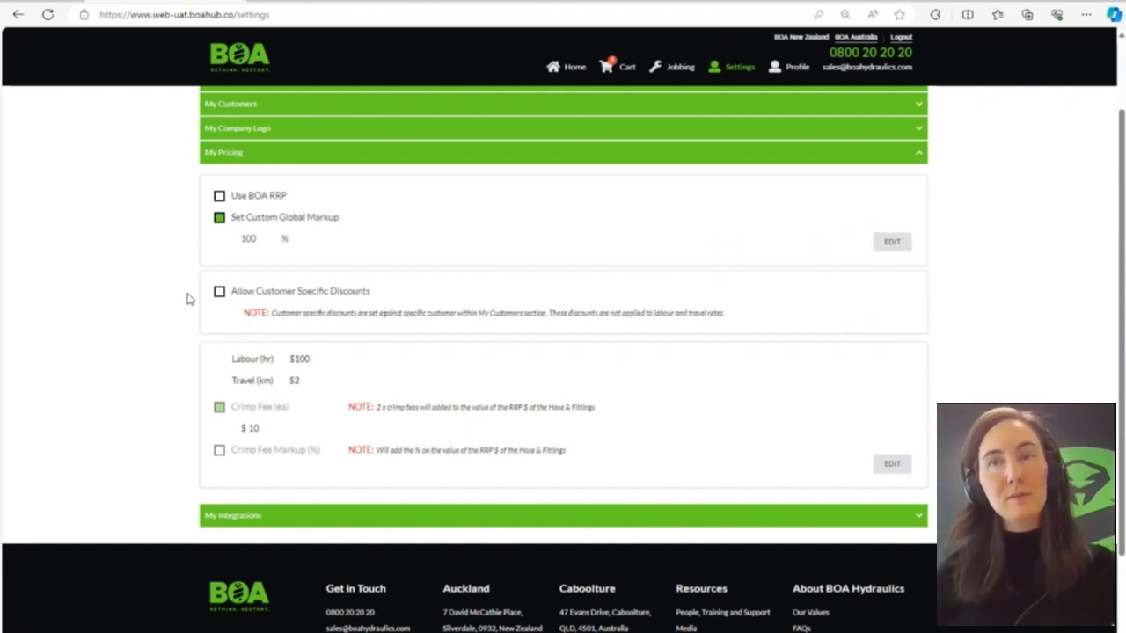
click(220, 296)
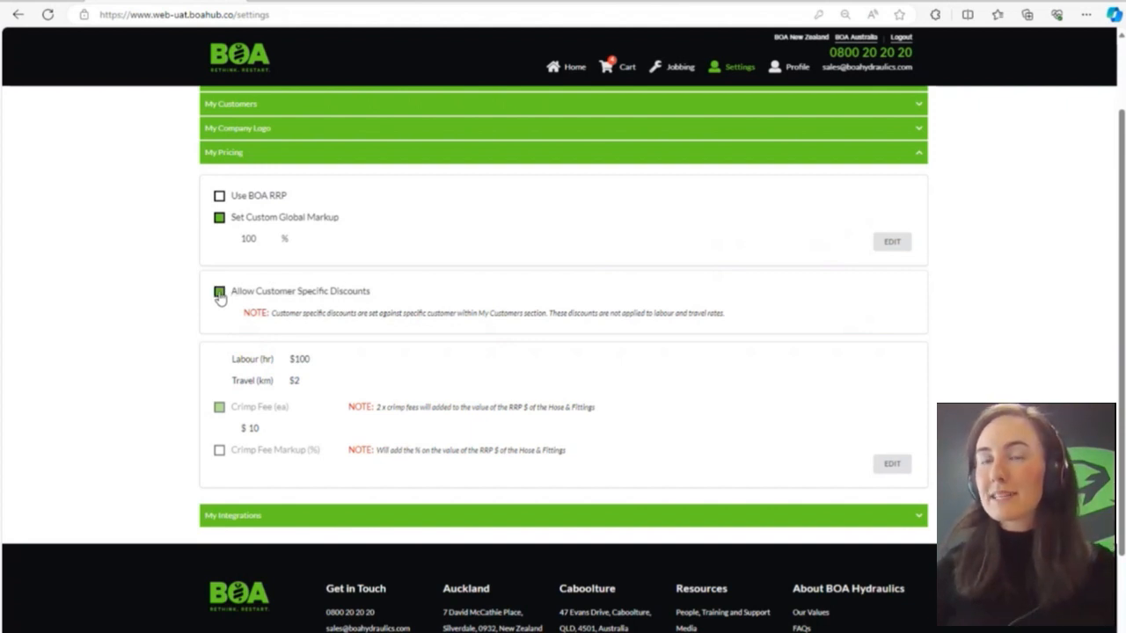
click(220, 297)
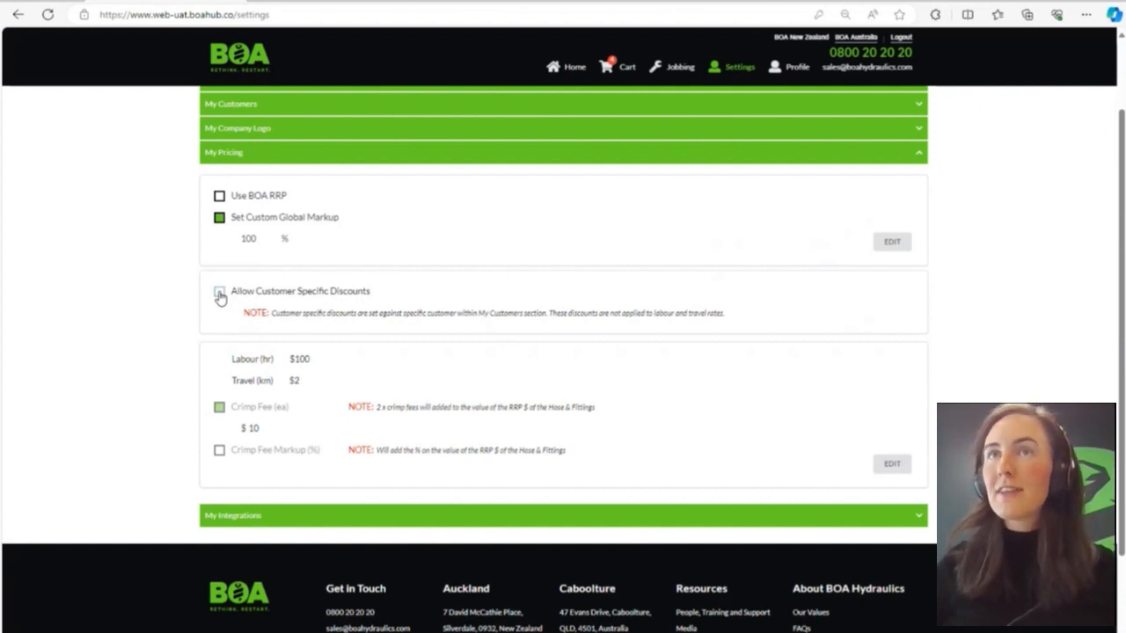